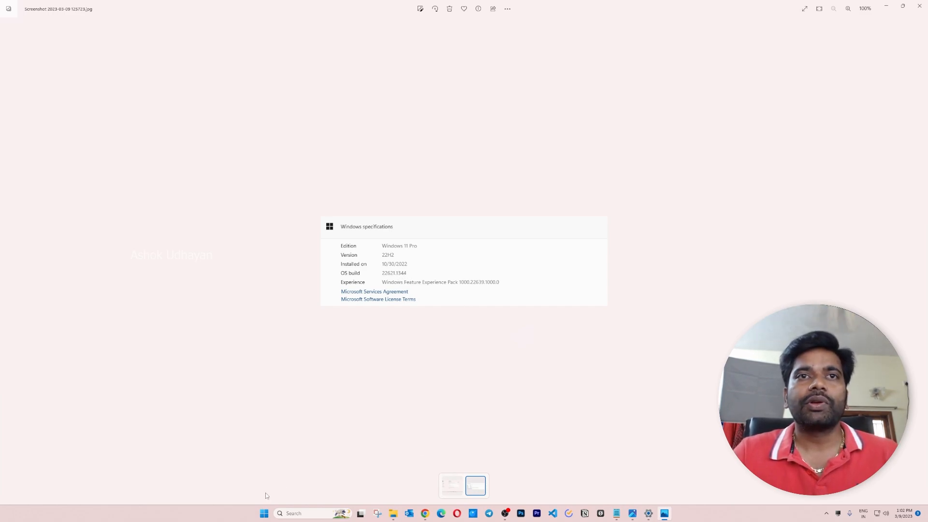
View the System page in Windows Settings, and close Settings and the Windows specifications screenshot
click(264, 514)
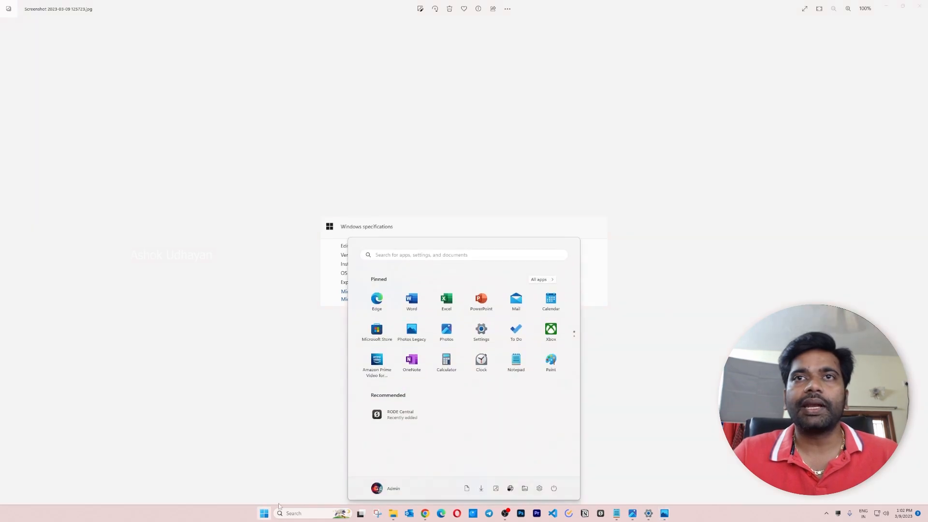
click(540, 491)
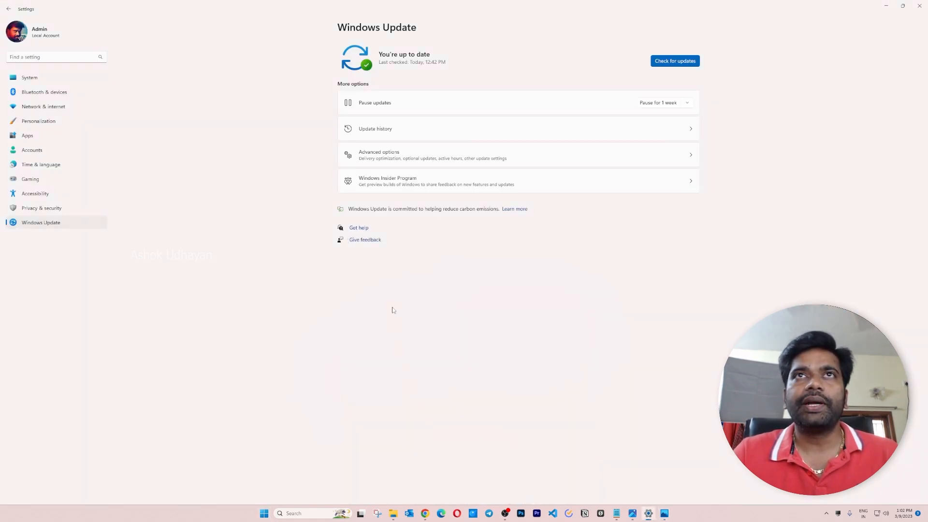
click(27, 78)
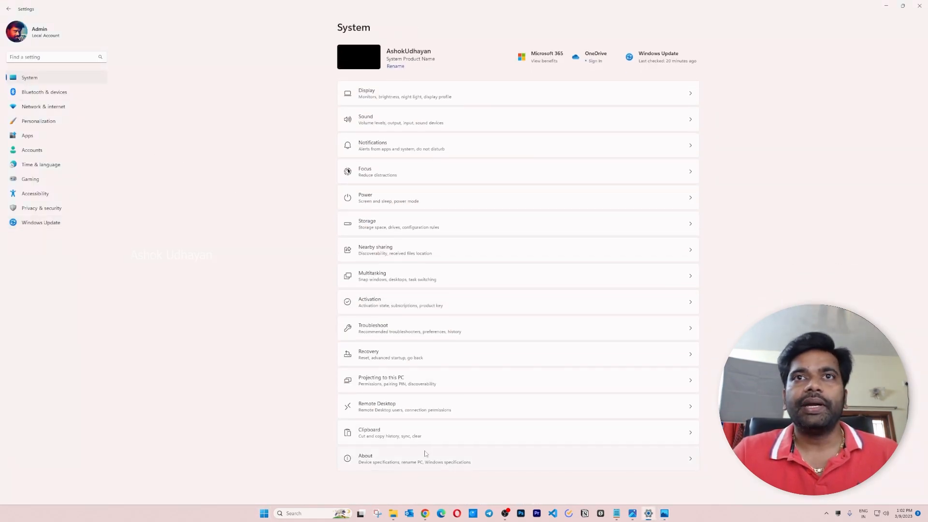
click(919, 6)
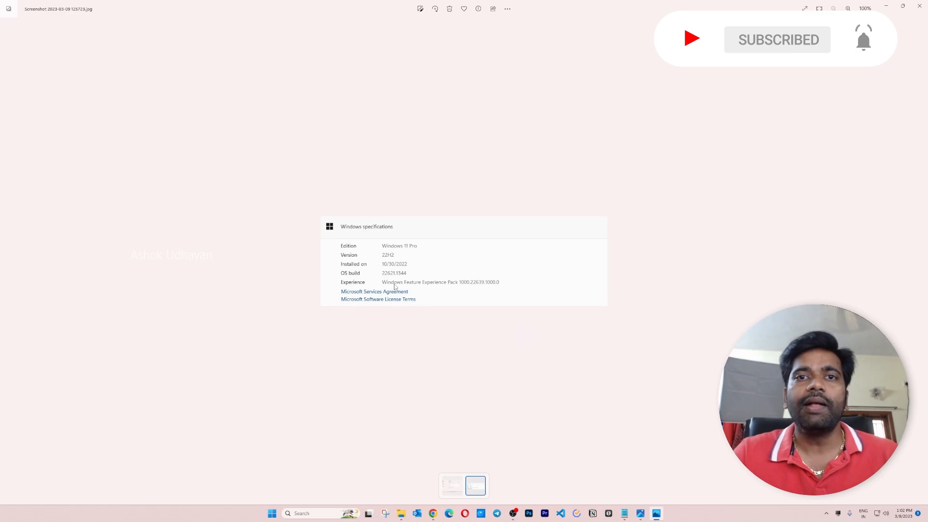
click(919, 6)
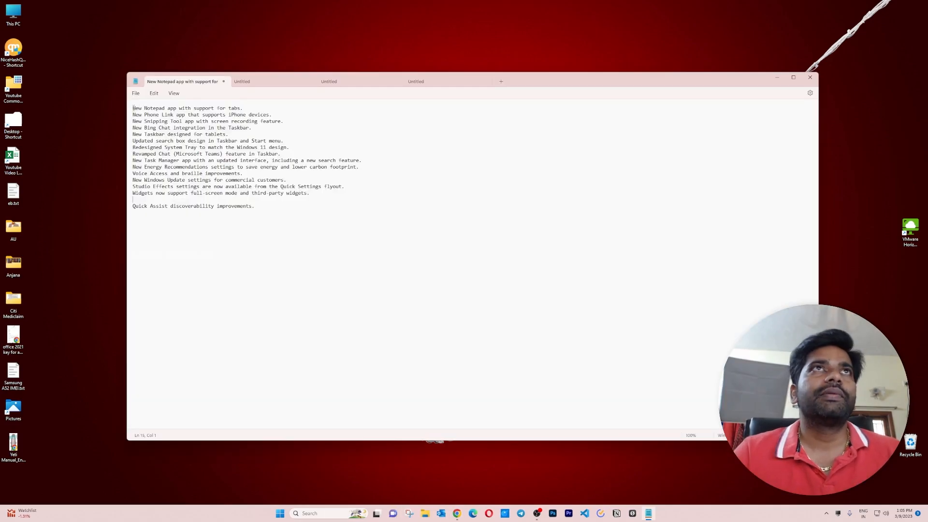
Look through the untitled Notepad tabs, return to the feature list and highlight the Phone Link line
drag(133, 108, 241, 108)
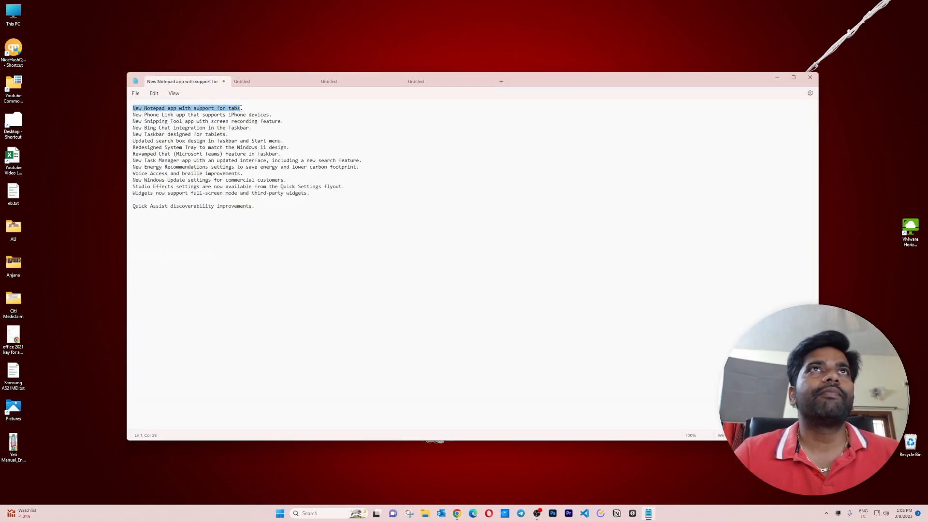
click(246, 107)
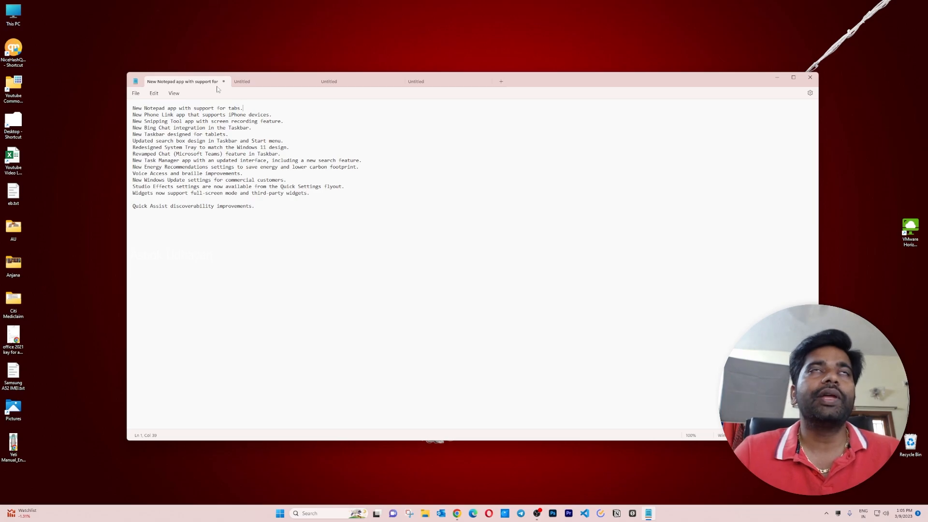
click(269, 82)
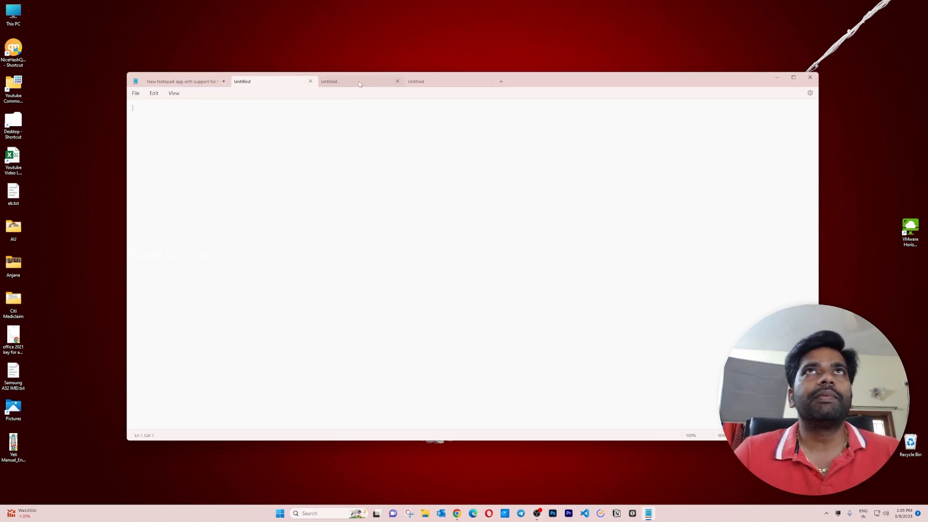
click(435, 82)
click(257, 85)
click(197, 85)
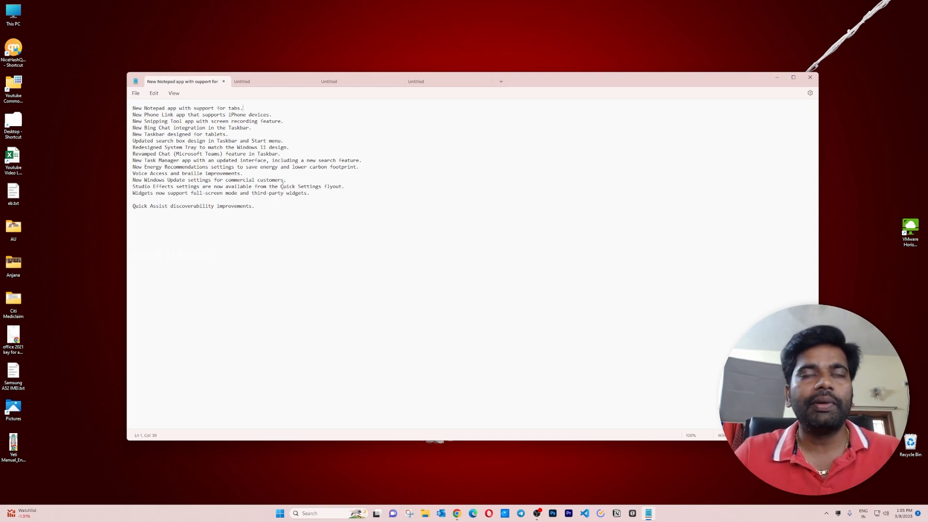
drag(133, 114, 269, 114)
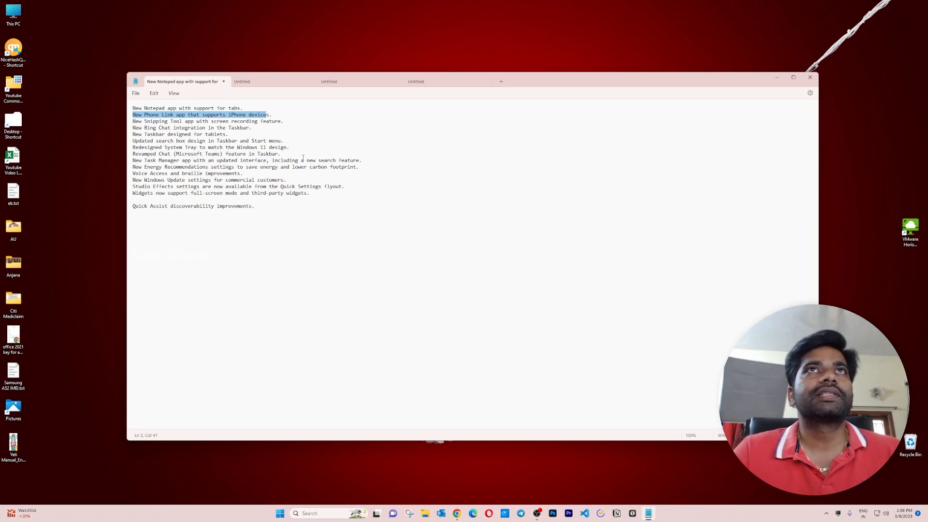
Switch to Snipping Tool and make a short screen recording of a rectangular area around the Notepad window
click(409, 513)
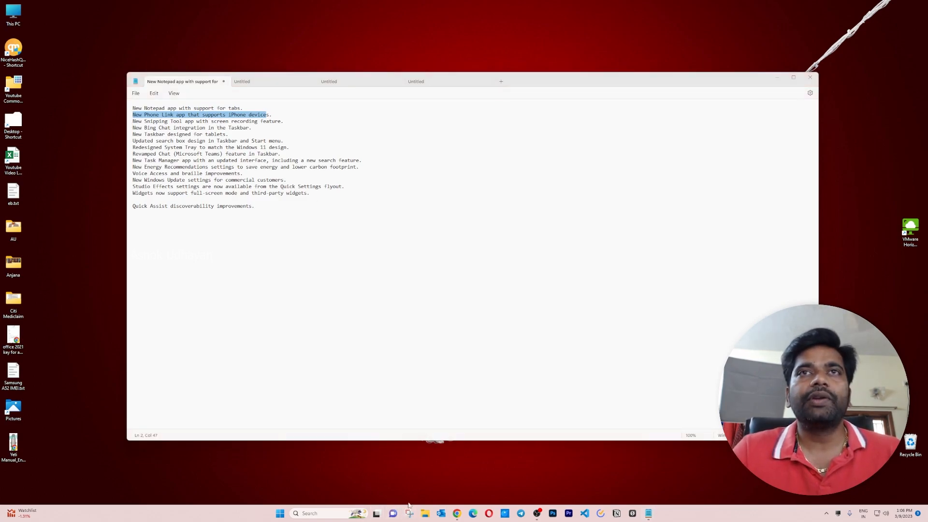
drag(468, 208, 447, 154)
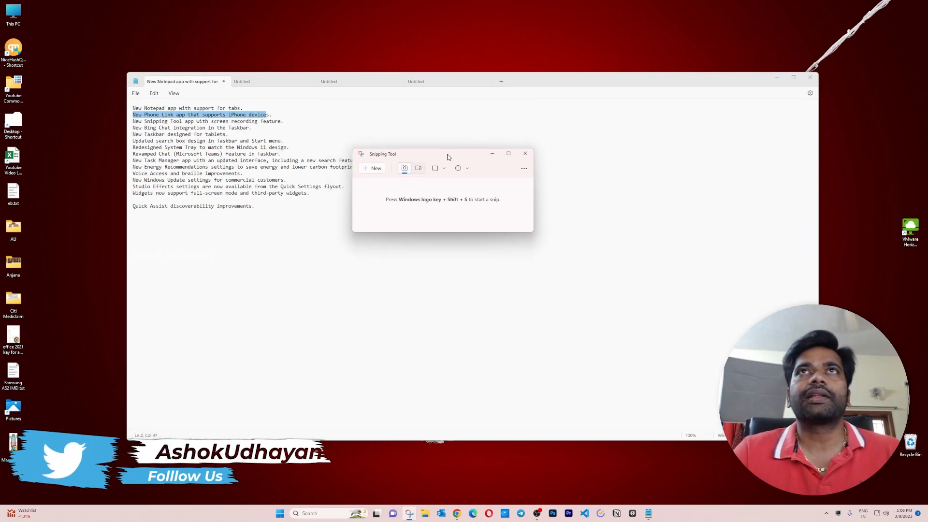
click(419, 169)
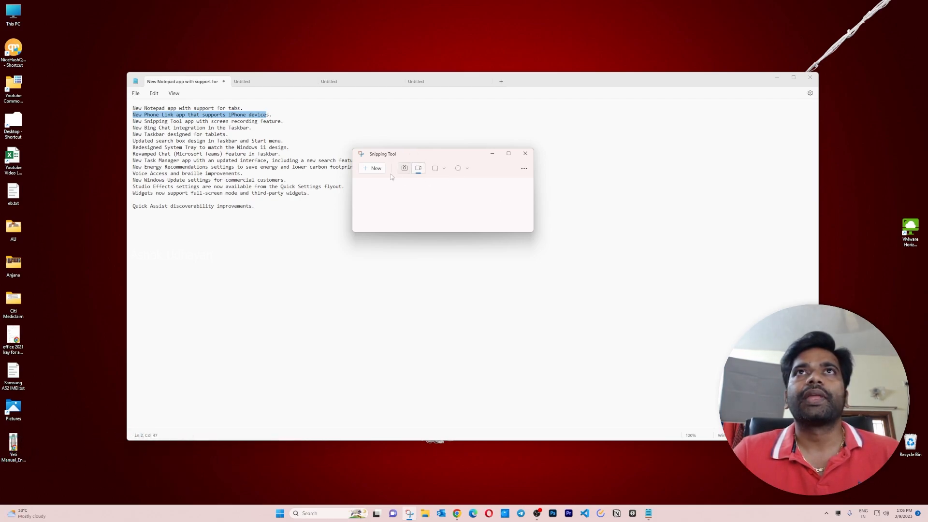
click(373, 169)
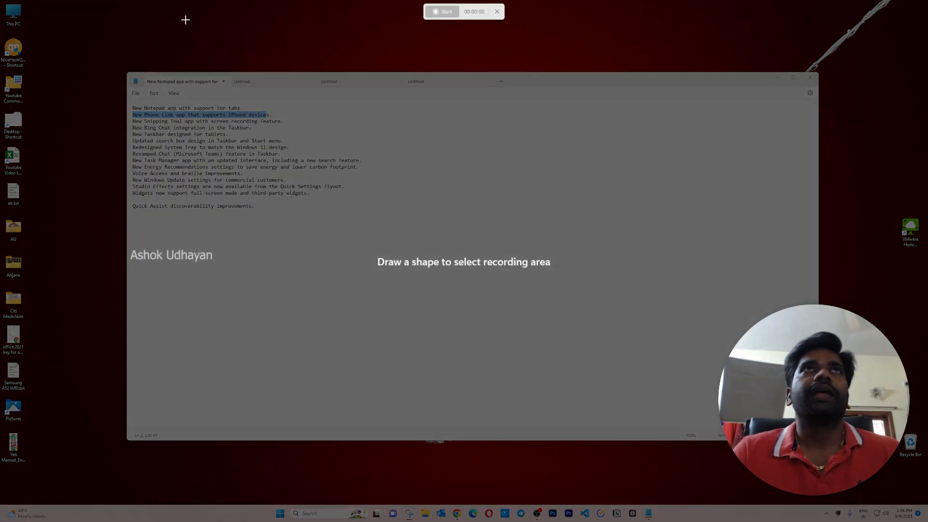
drag(51, 22, 856, 457)
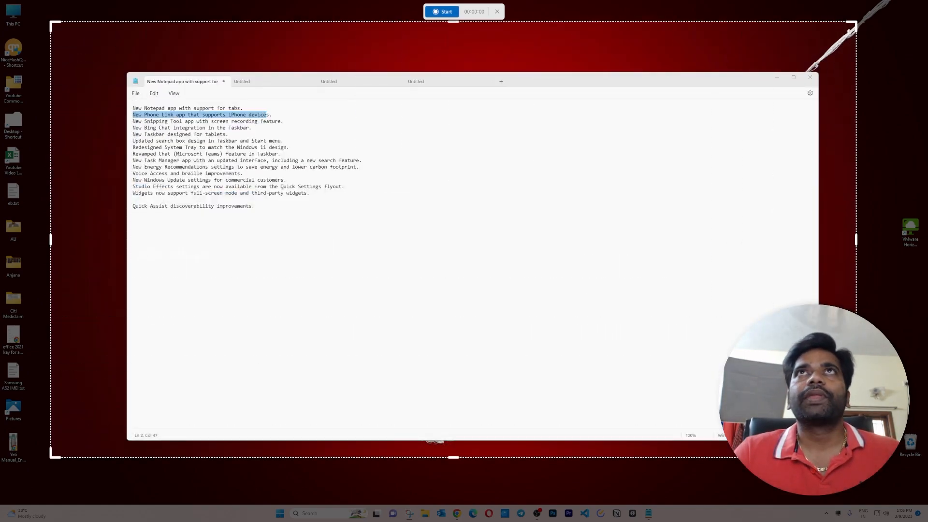
click(442, 11)
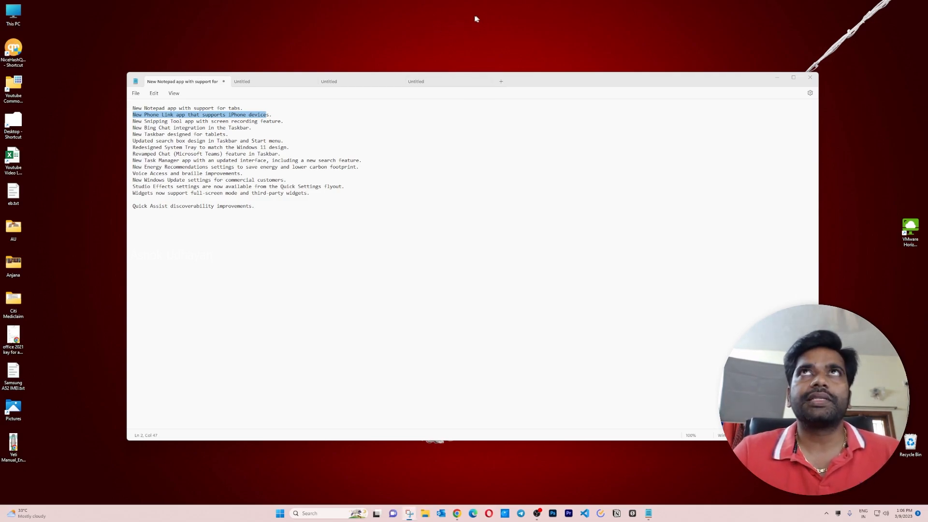
click(450, 11)
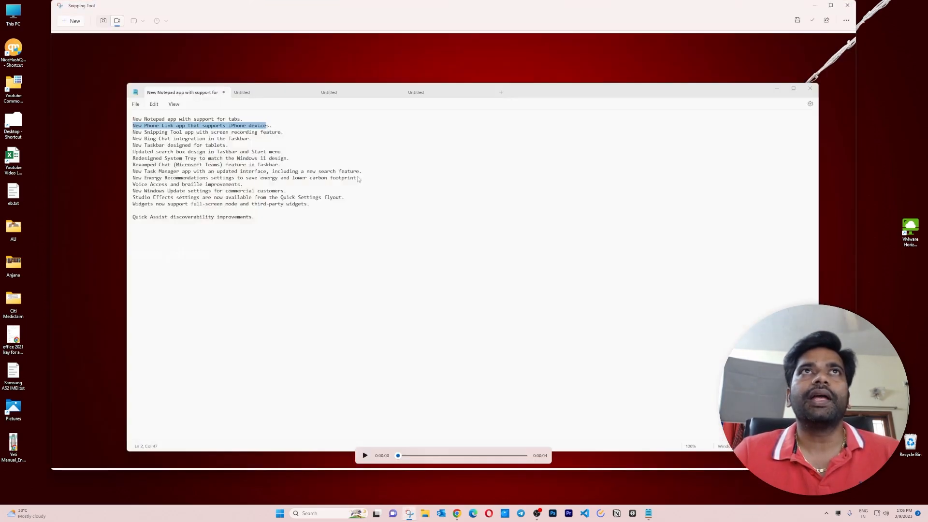
Play back part of the new screen recording, pause it and close Snipping Tool
click(365, 456)
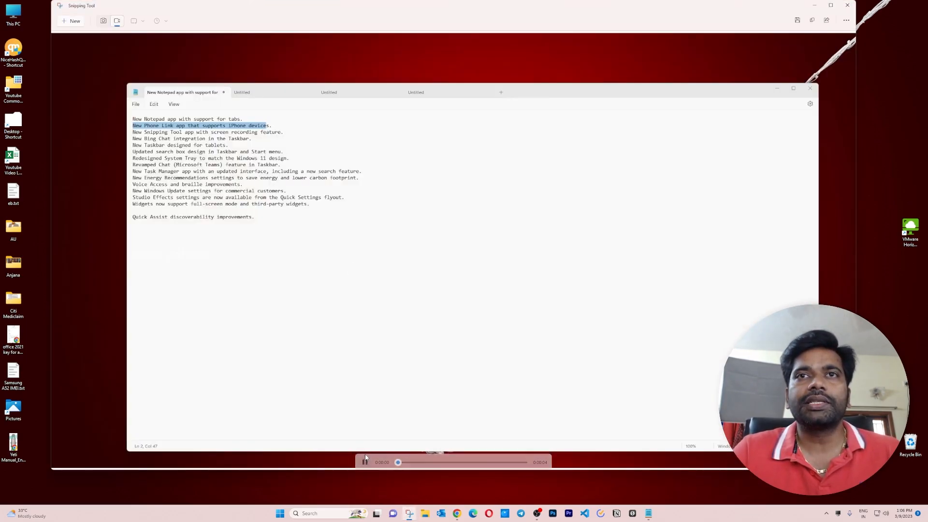
click(366, 457)
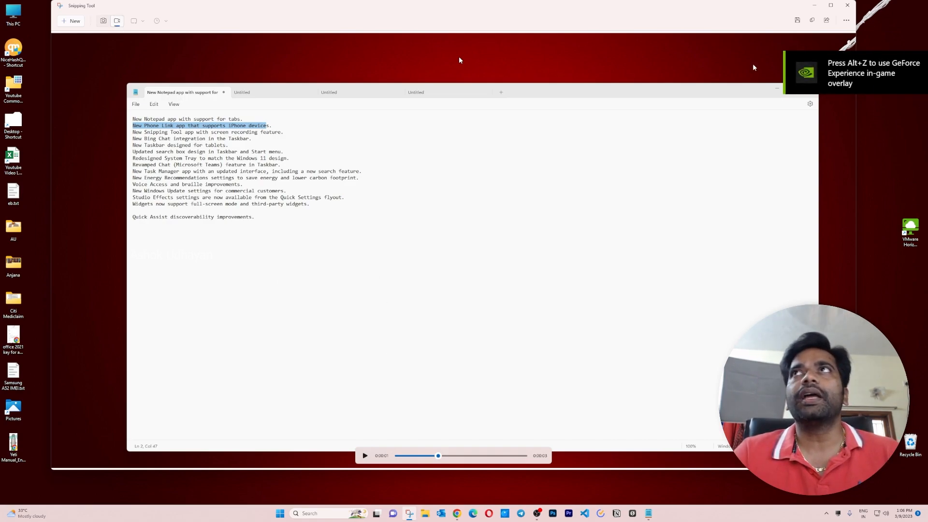
click(848, 6)
Highlight the Bing Chat line in the feature list, search the taskbar for "what is the weather" and open the query in Chat
drag(133, 129, 250, 128)
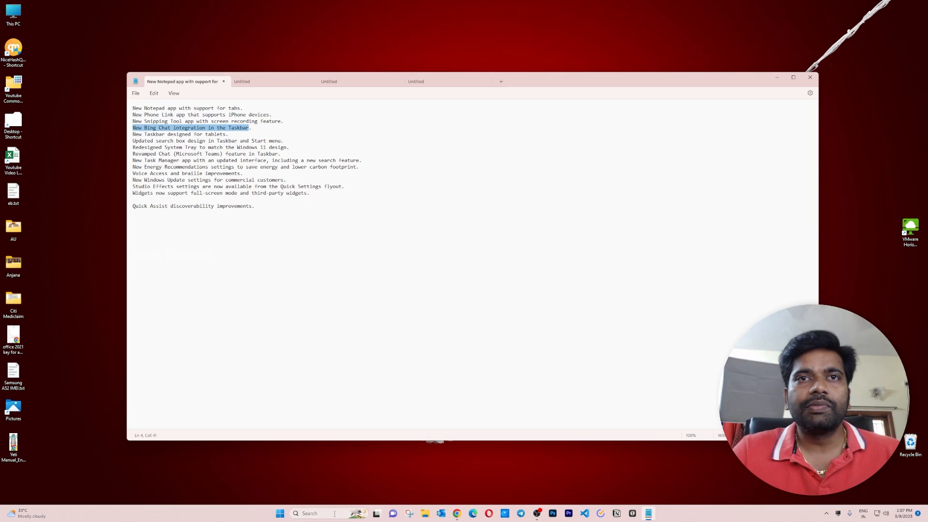
click(334, 513)
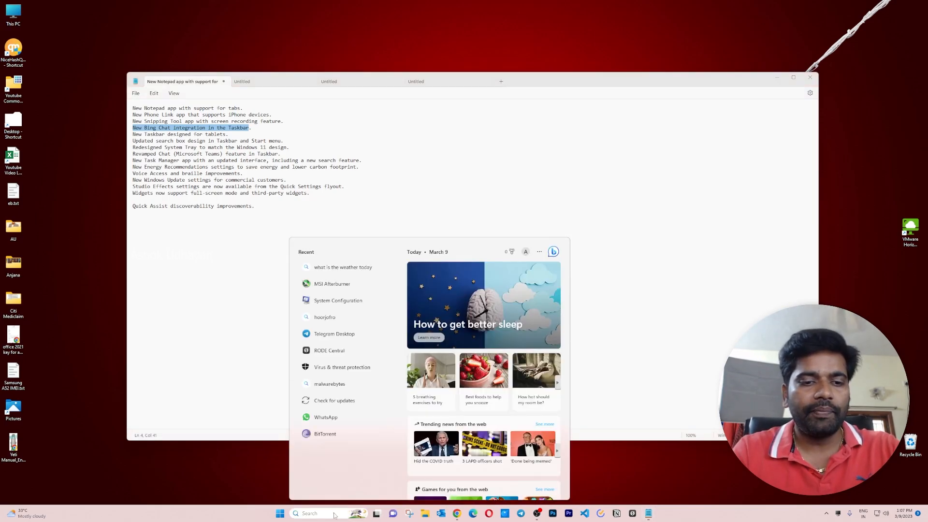
text(what is the weather)
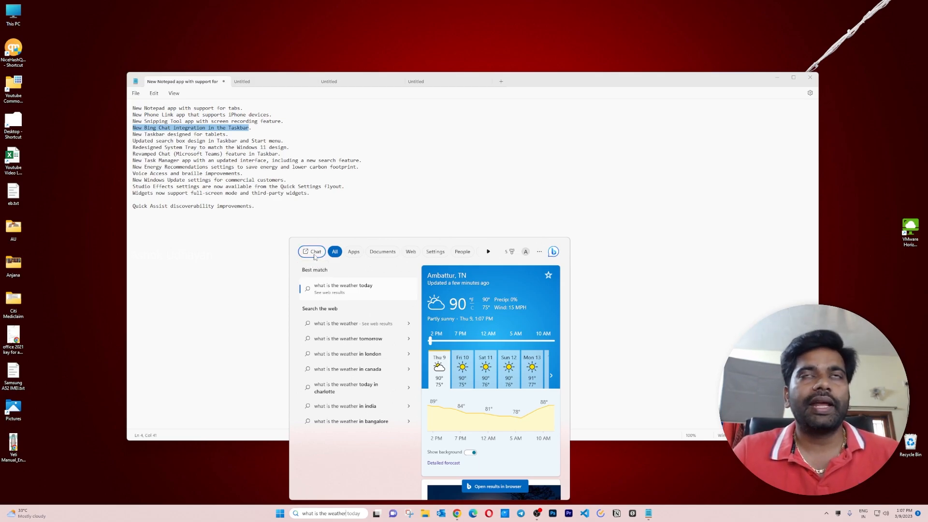
click(314, 252)
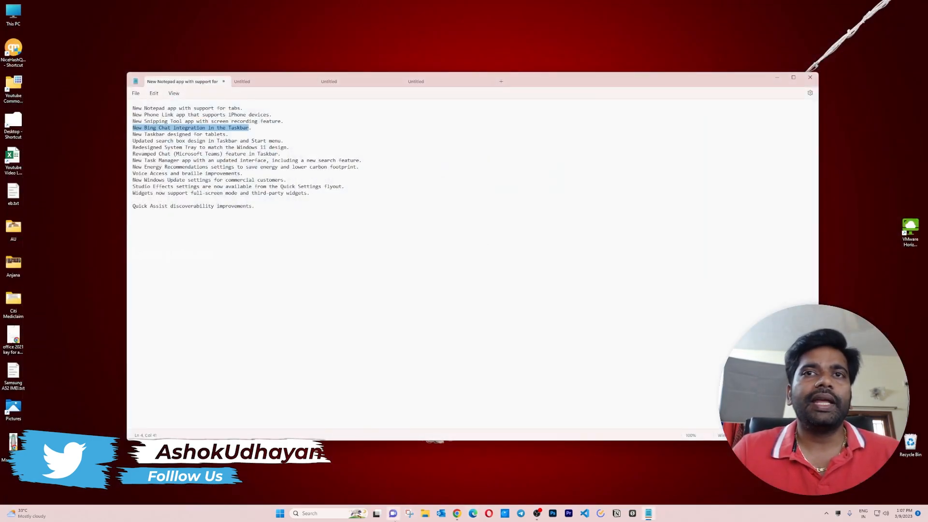
click(312, 513)
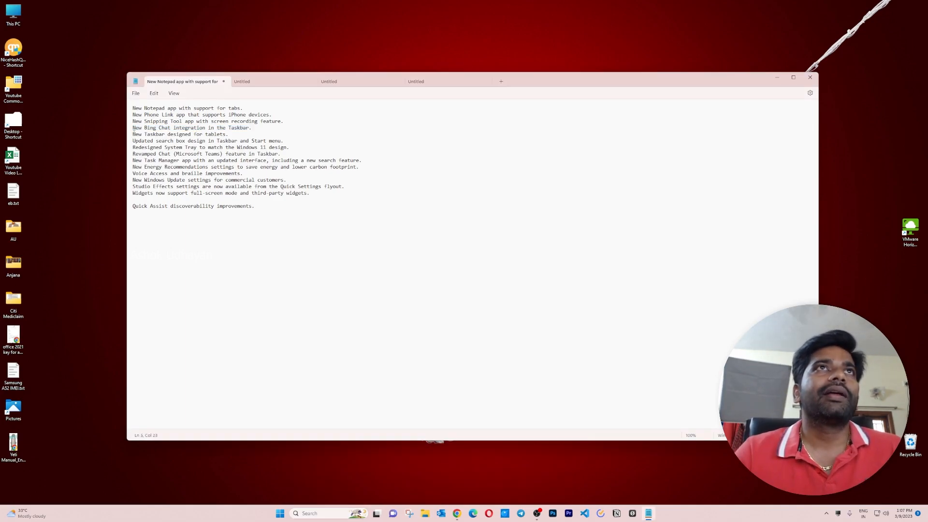
Highlight the tablet taskbar and search box lines, and set the taskbar's Search item to "Search icon and label" in the taskbar settings
drag(132, 134, 227, 136)
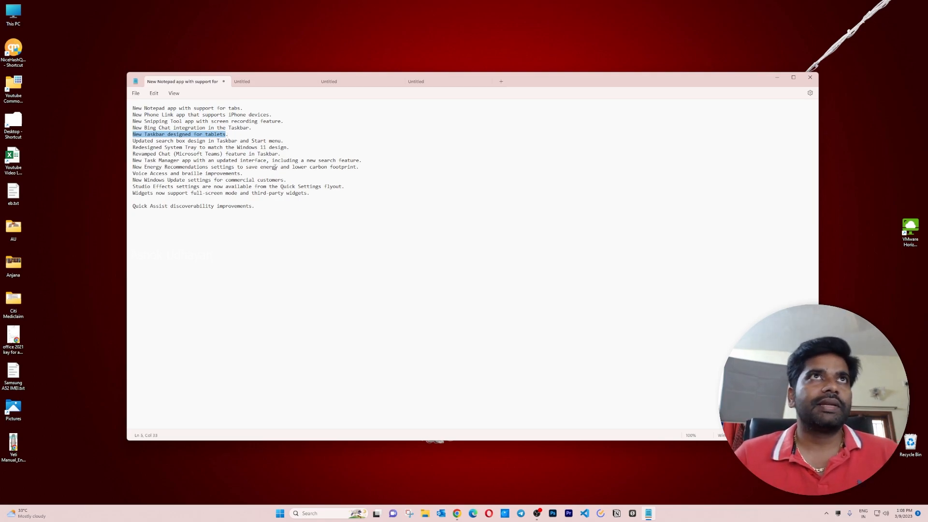
drag(133, 140, 246, 140)
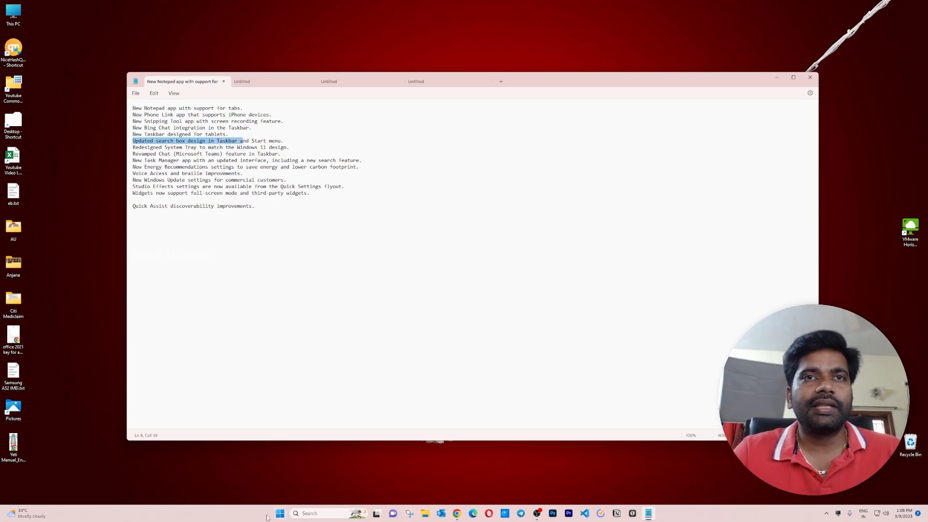
right_click(261, 516)
click(286, 497)
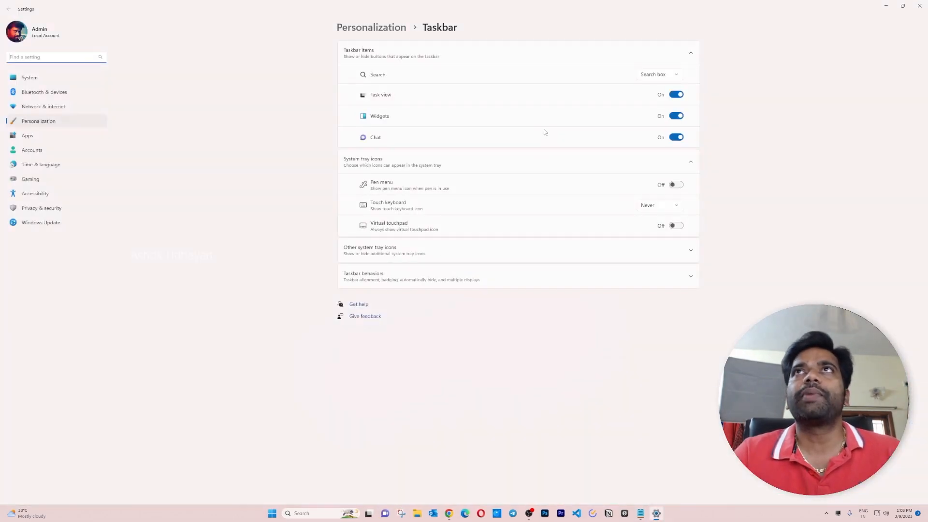
click(652, 76)
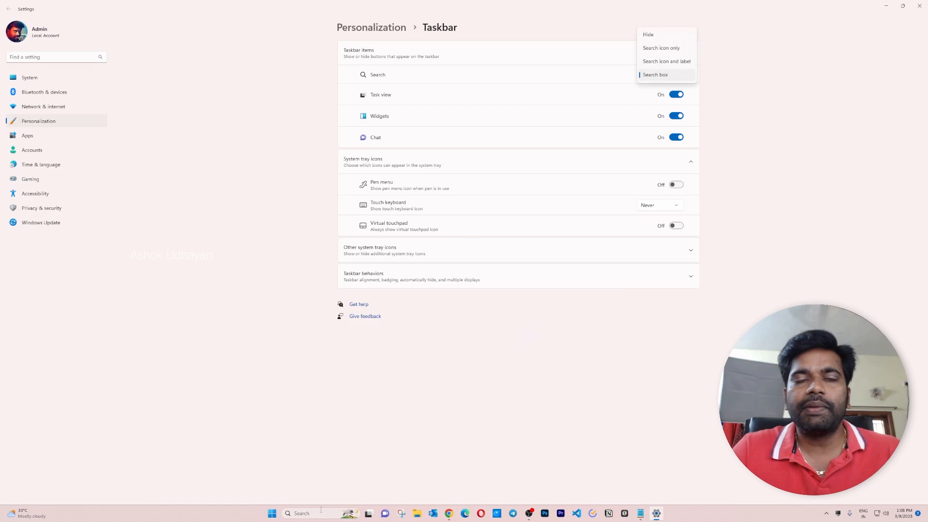
click(674, 62)
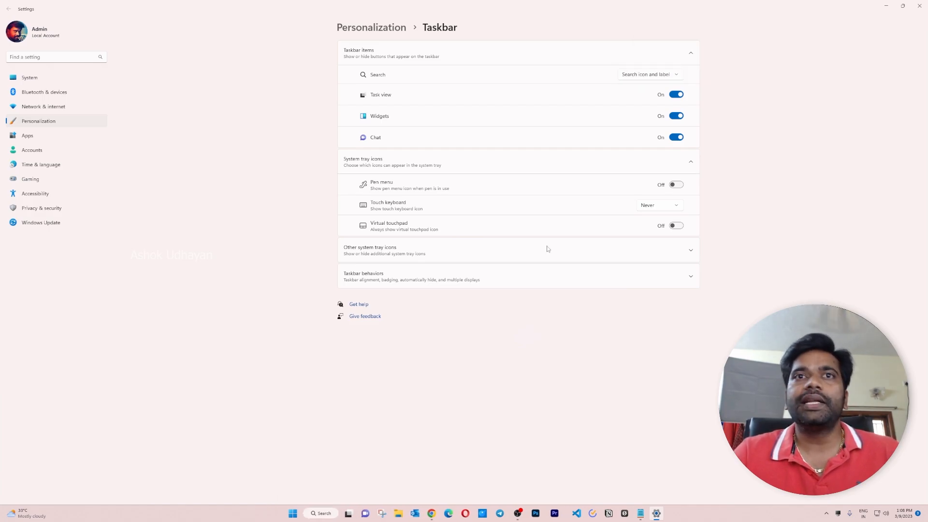
Set the taskbar's Search item back to "Search box"
click(665, 79)
click(657, 62)
click(657, 75)
Highlight the System Tray line to view the hidden tray icons, and view the taskbar's Chat welcome window before dismissing it
drag(133, 148, 292, 148)
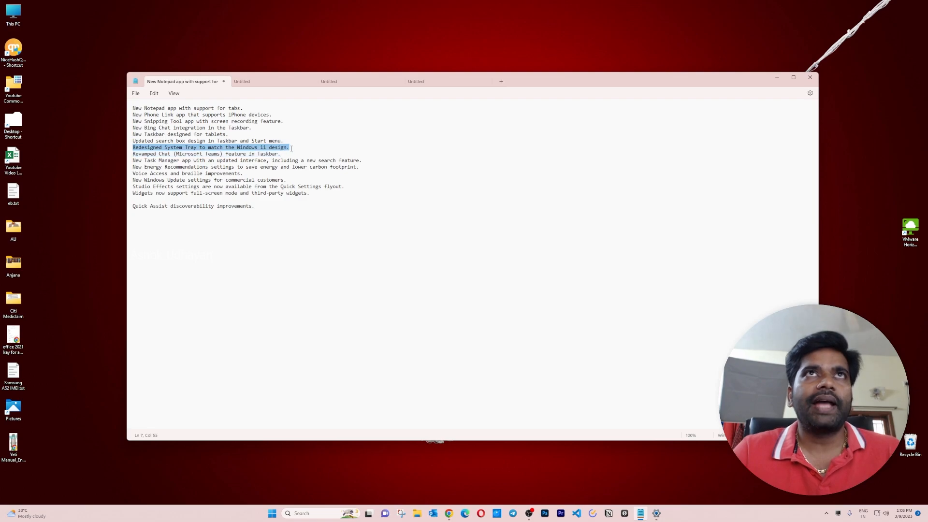
click(828, 513)
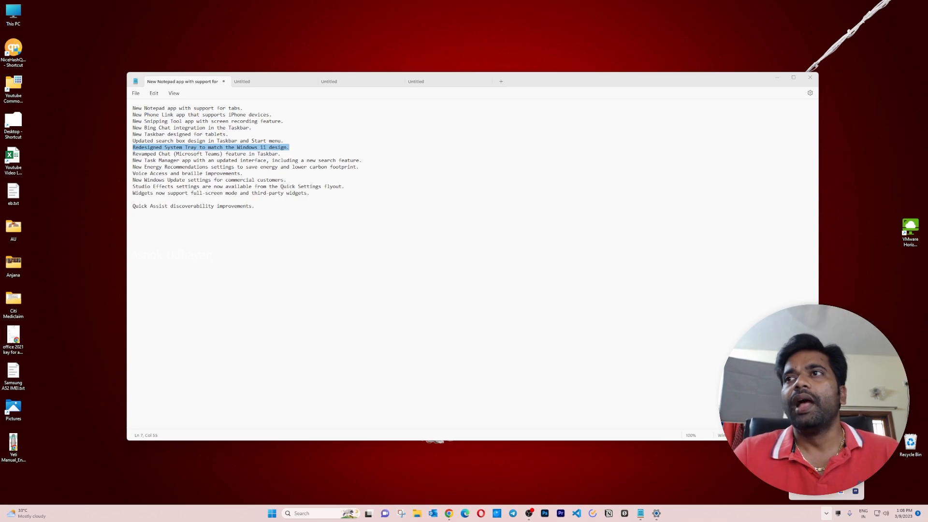
click(234, 153)
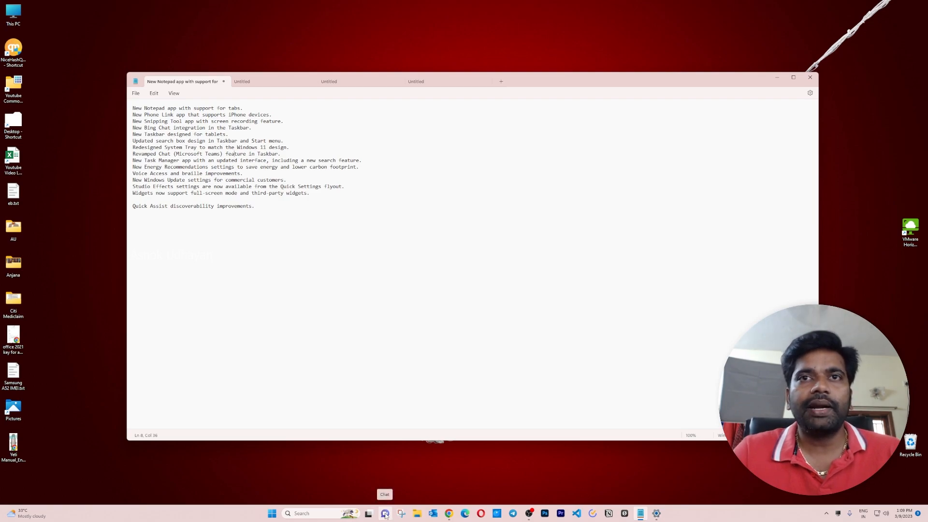
click(385, 514)
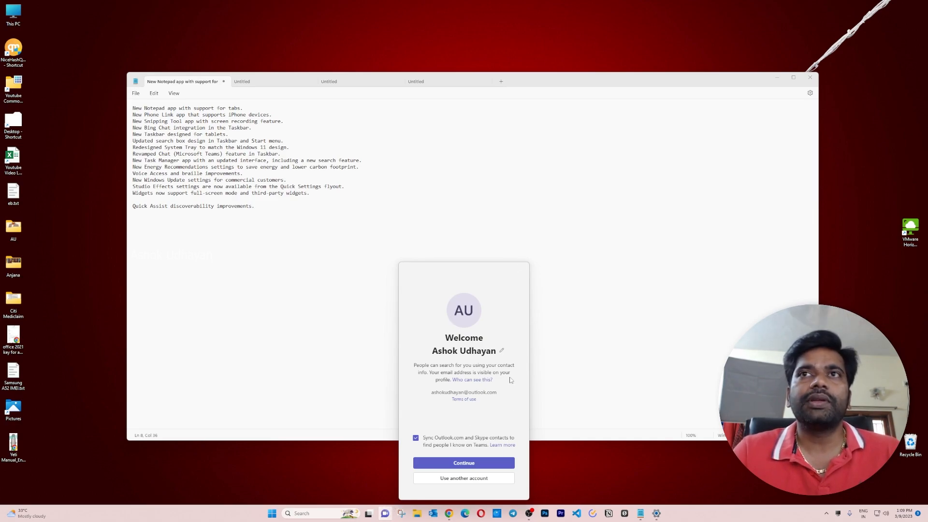
click(358, 387)
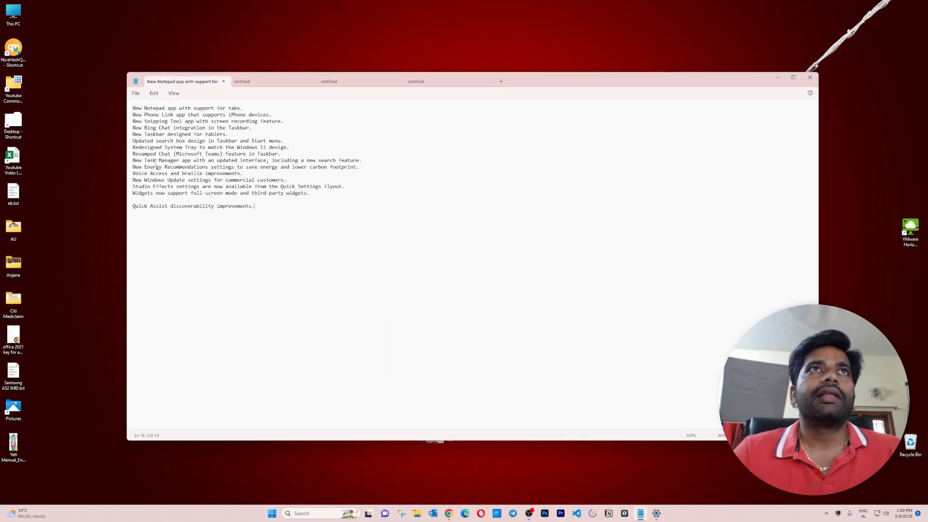
Open Task Manager over the feature list and filter its processes by "outlook"
right_click(245, 511)
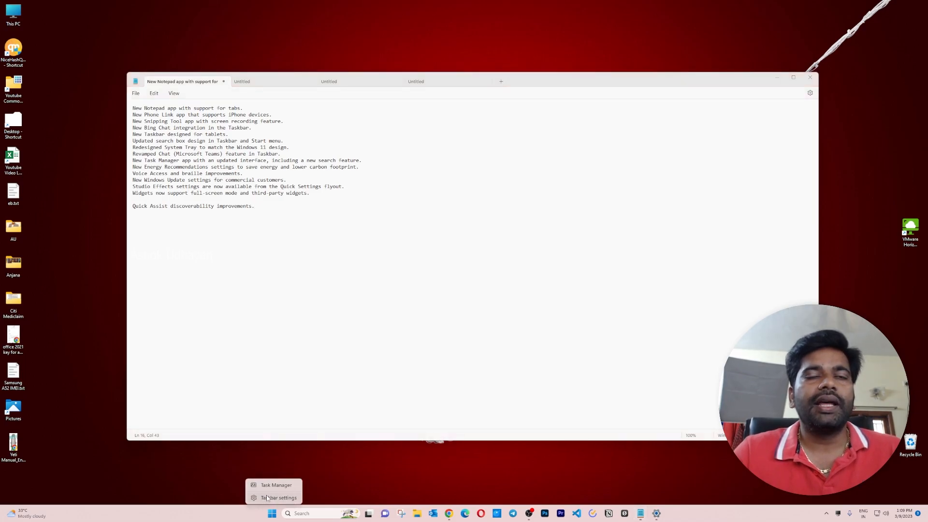
click(271, 486)
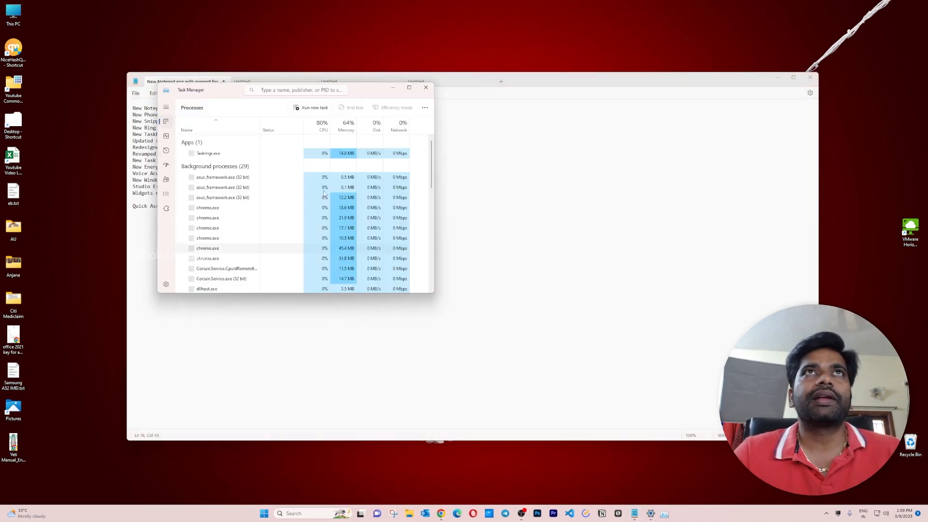
drag(384, 129, 416, 131)
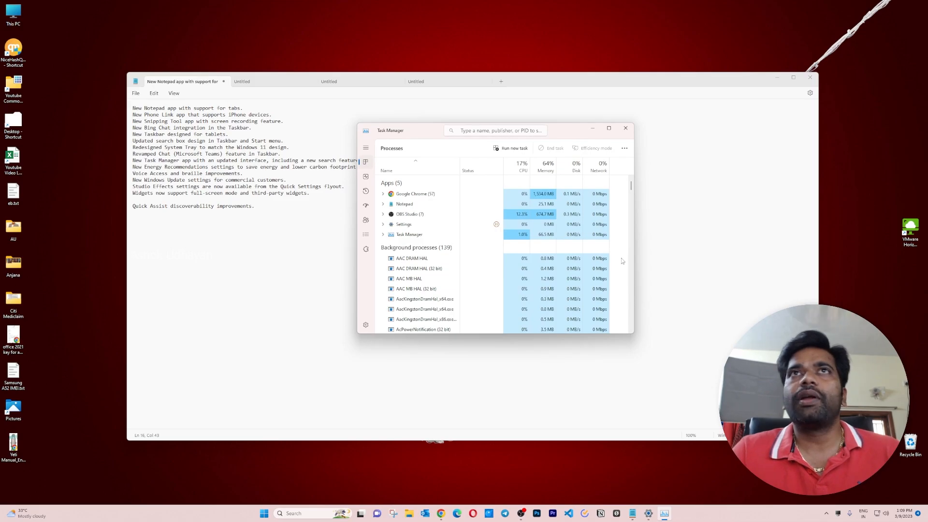
click(479, 131)
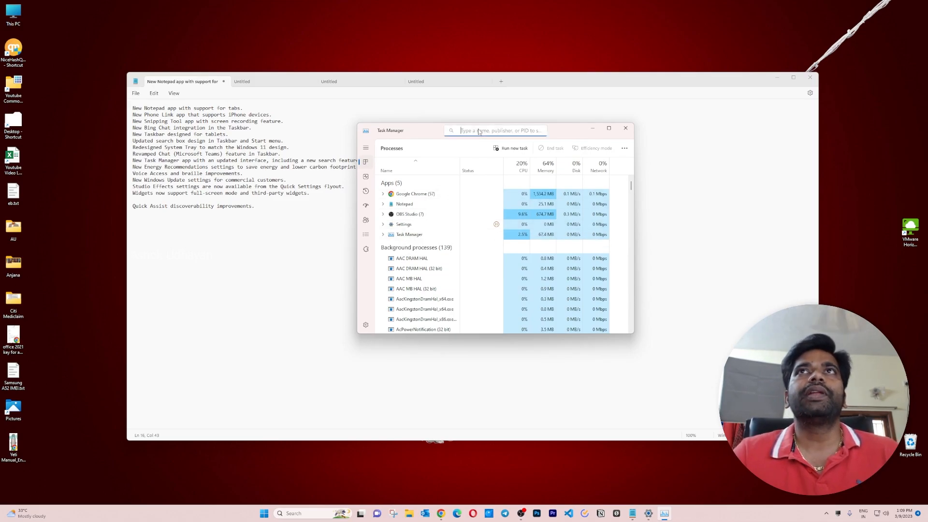
text(outlook)
Filter the Task Manager processes by "notepad" instead, and clear the filter to look through the full process list
click(539, 131)
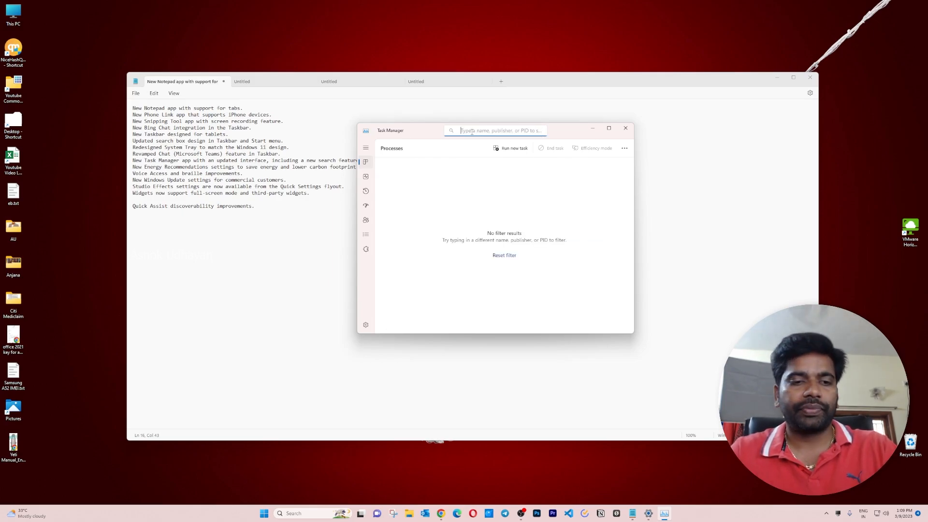
text(notepad)
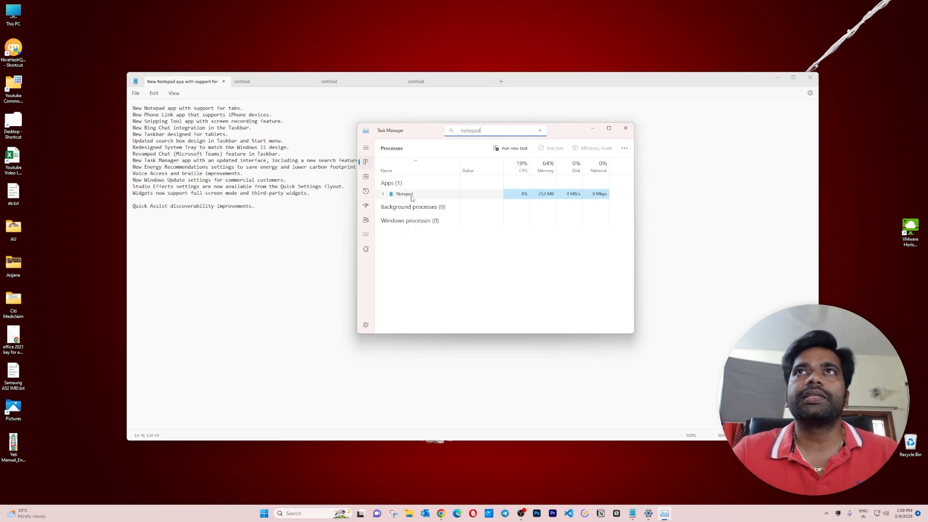
click(540, 130)
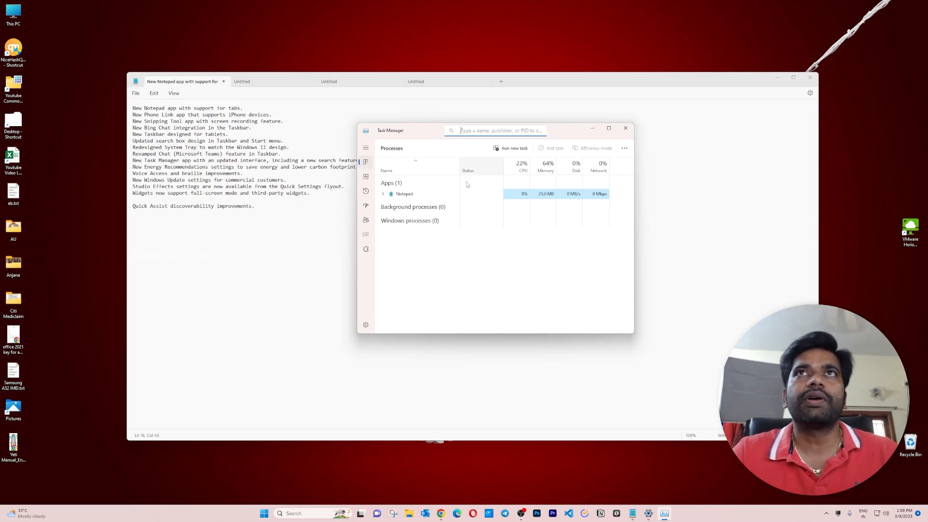
scroll(444, 228, down, 3)
scroll(443, 228, down, 10)
drag(631, 229, 631, 184)
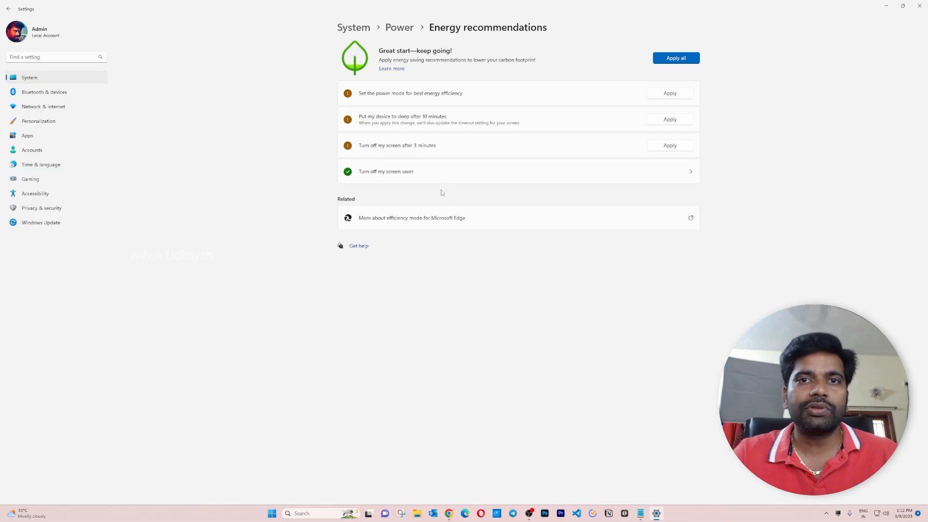
Close the Energy recommendations settings and view the widgets board in full-screen mode before collapsing it to its compact size
click(919, 6)
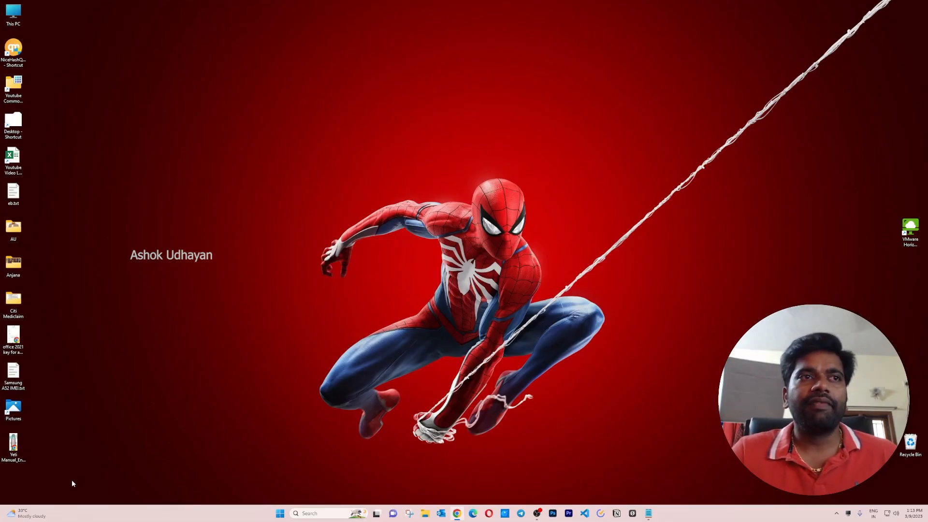
click(21, 514)
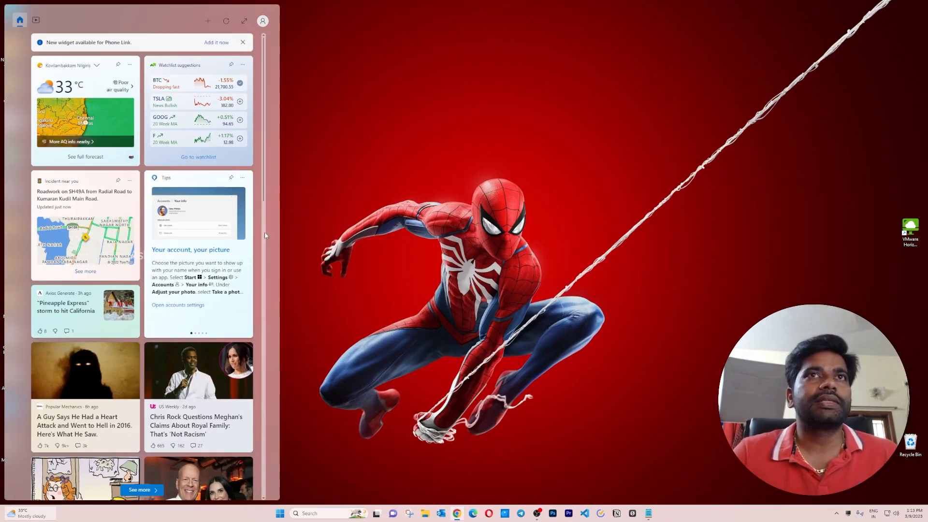
click(244, 22)
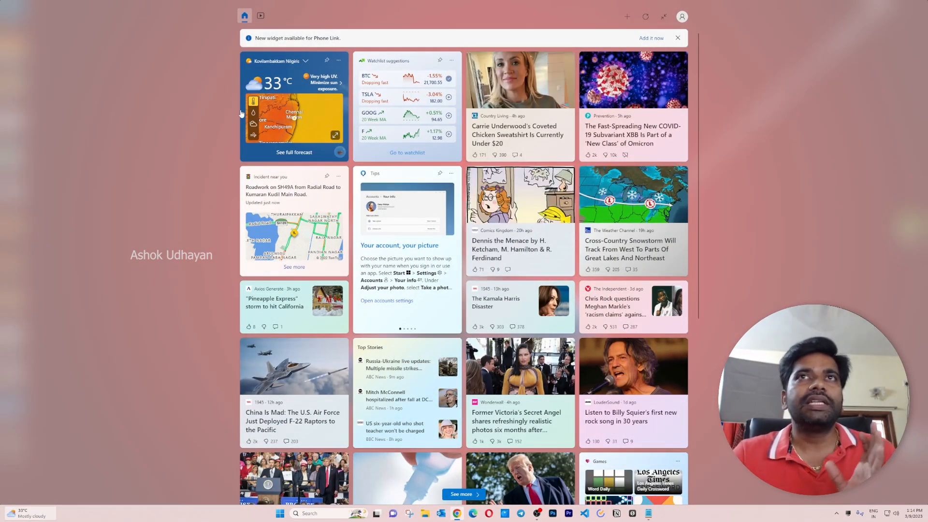
click(665, 18)
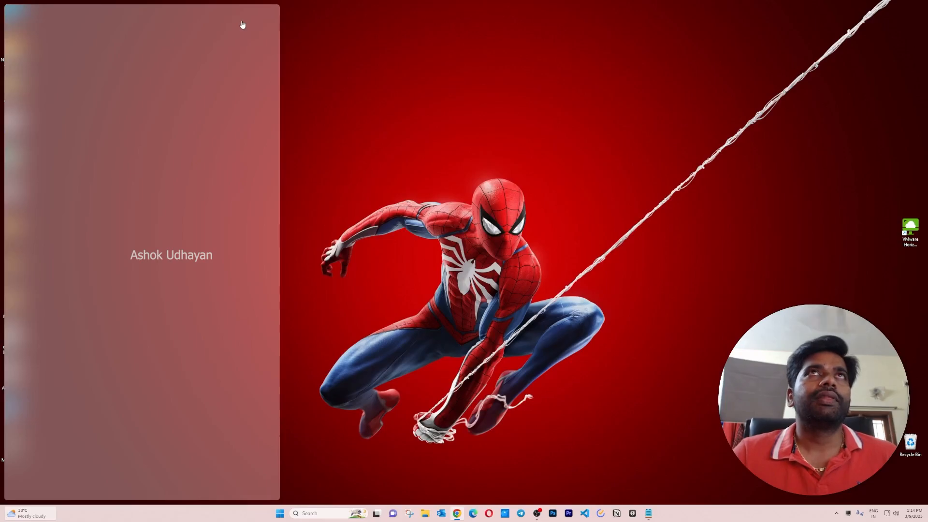